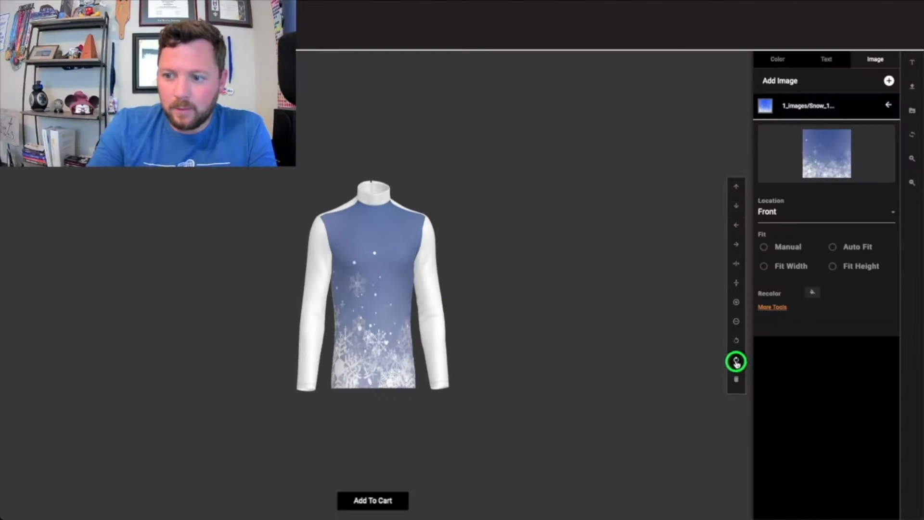
# Rotate the snowflake image and scale it up on the shirt front, orbiting the shirt to inspect it.
pyautogui.click(735, 361)
pyautogui.moveTo(350, 373); pyautogui.dragTo(422, 363)
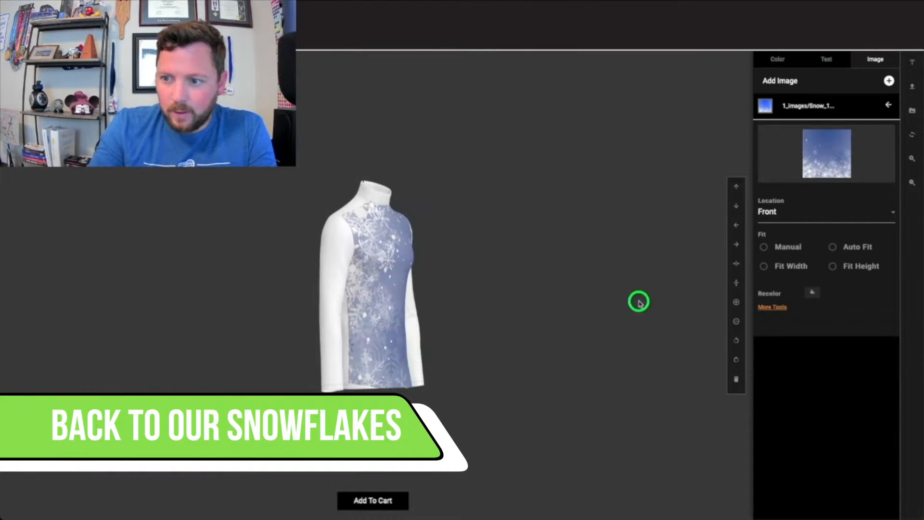
pyautogui.click(735, 304)
pyautogui.moveTo(377, 294); pyautogui.dragTo(305, 314)
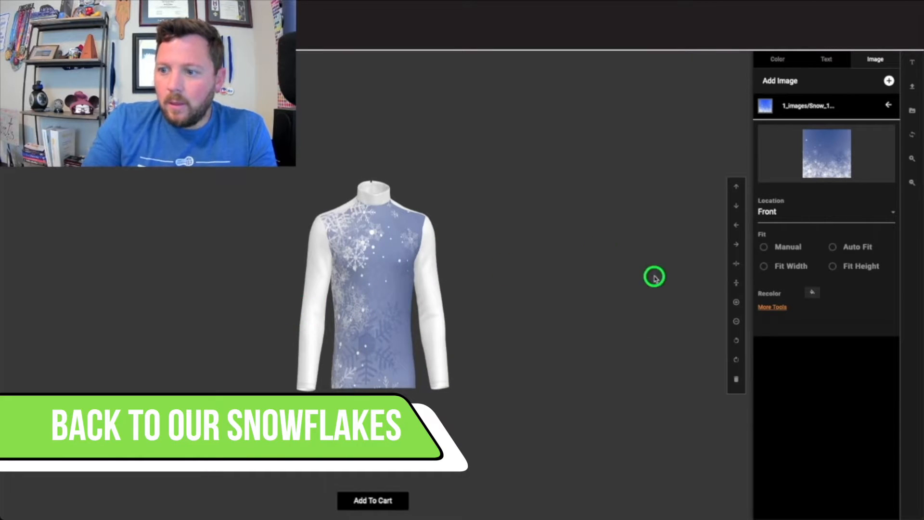
# Review the image's location options and expand the additional image tools.
pyautogui.click(772, 214)
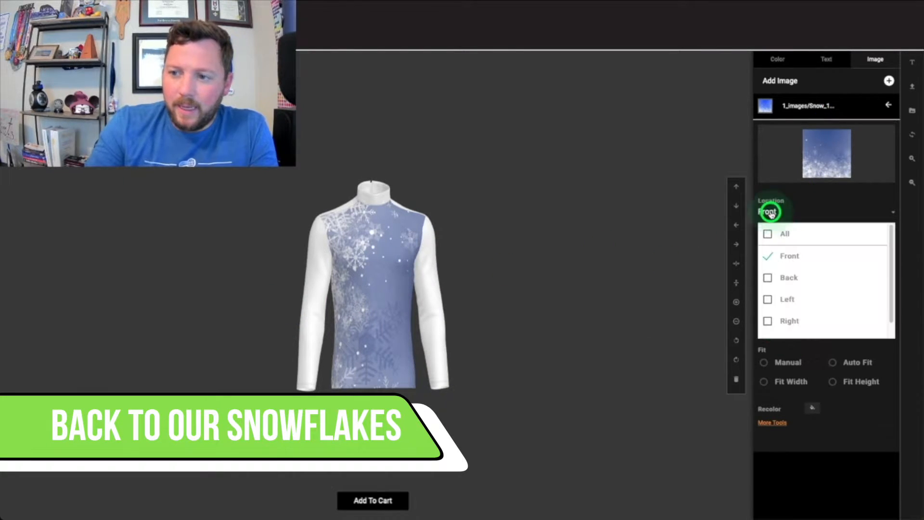
pyautogui.click(804, 203)
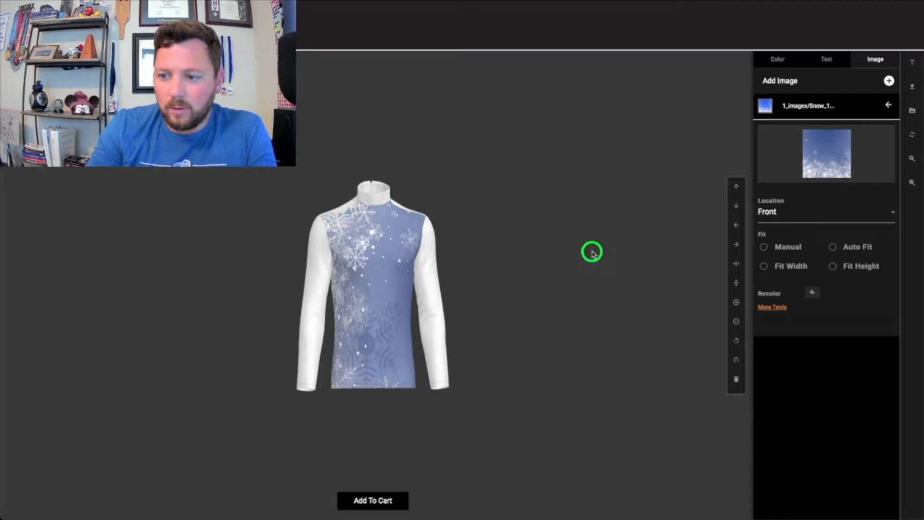
pyautogui.click(771, 308)
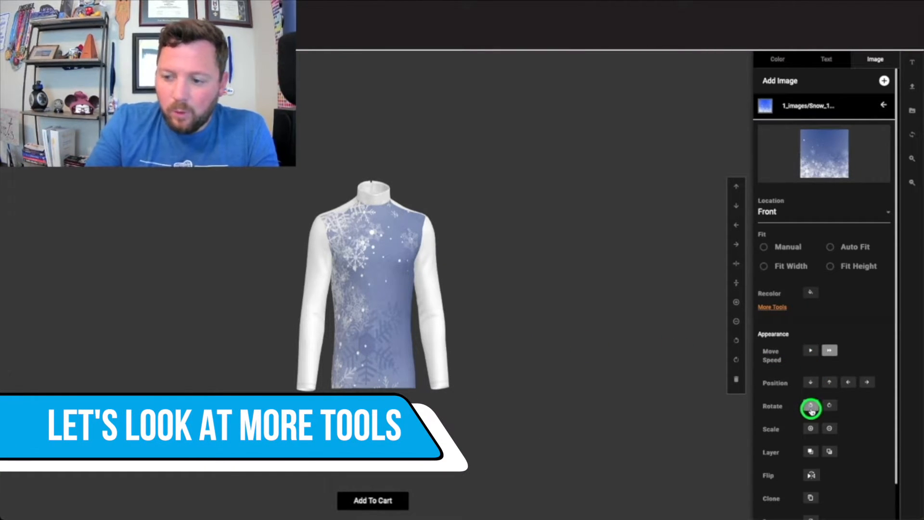
pyautogui.scroll(-1, 827, 412)
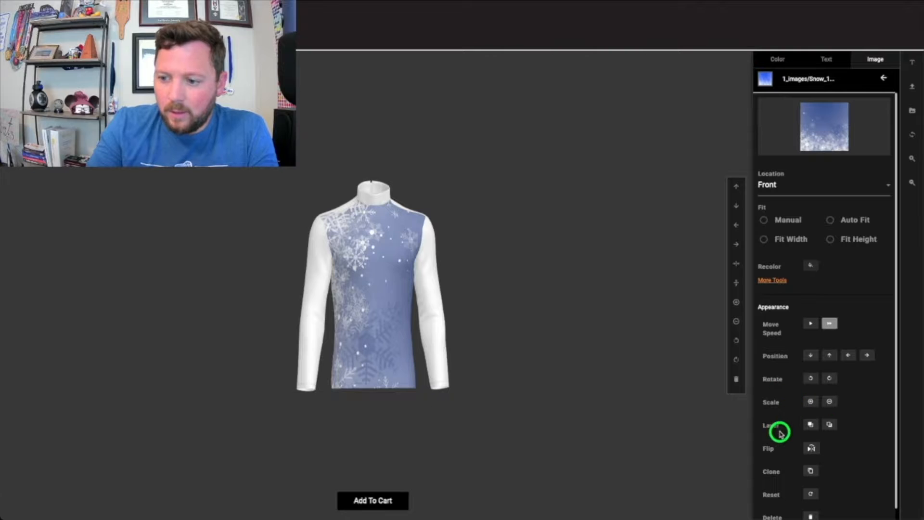
pyautogui.scroll(-1, 781, 433)
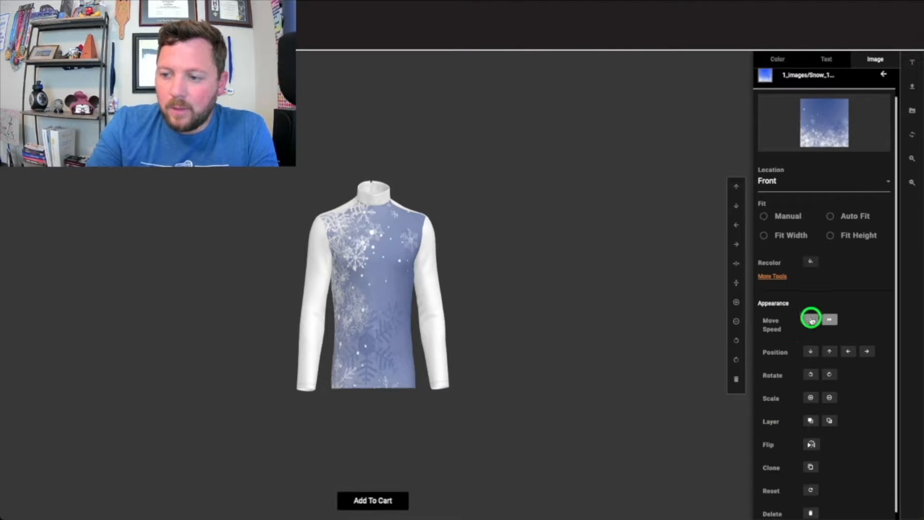
# Set the move speed to slow and nudge the snowflake image once left and three times right.
pyautogui.click(812, 320)
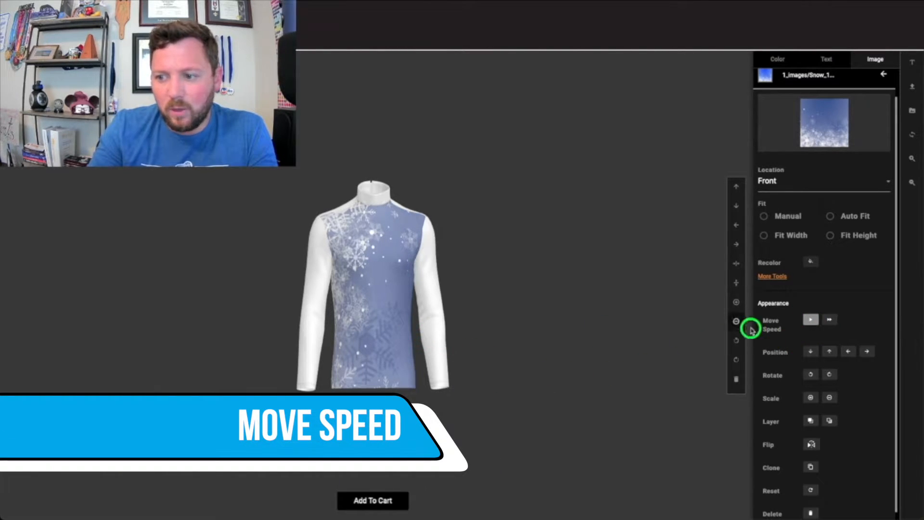
pyautogui.click(736, 227)
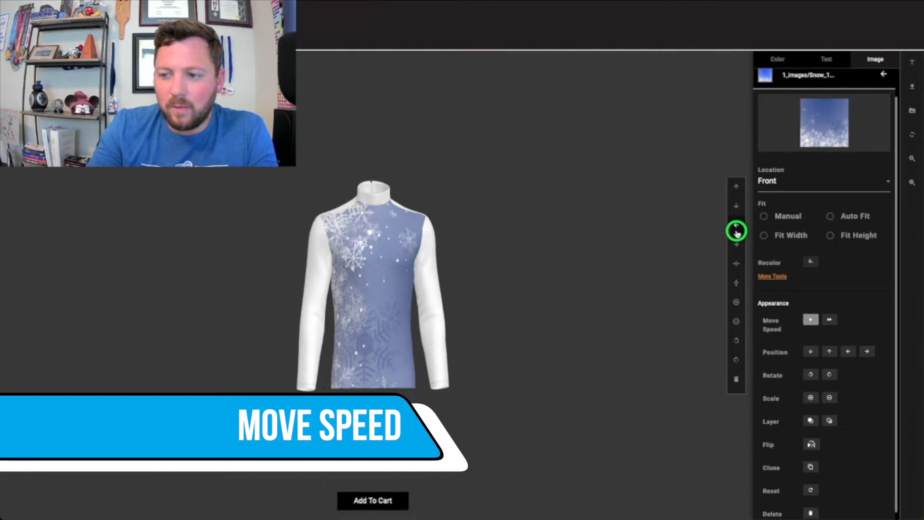
pyautogui.click(736, 243)
pyautogui.click(736, 244)
pyautogui.click(736, 244)
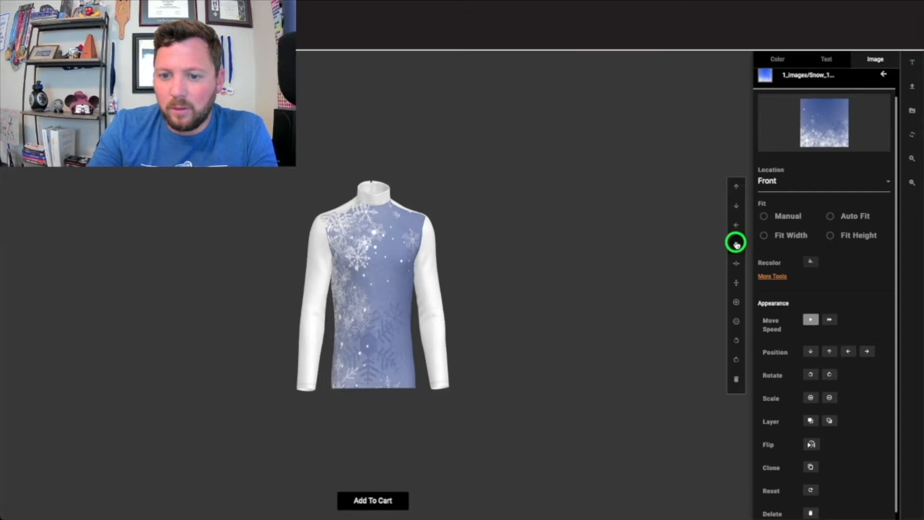
# Change the snowflake image's layer order.
pyautogui.scroll(-1, 804, 384)
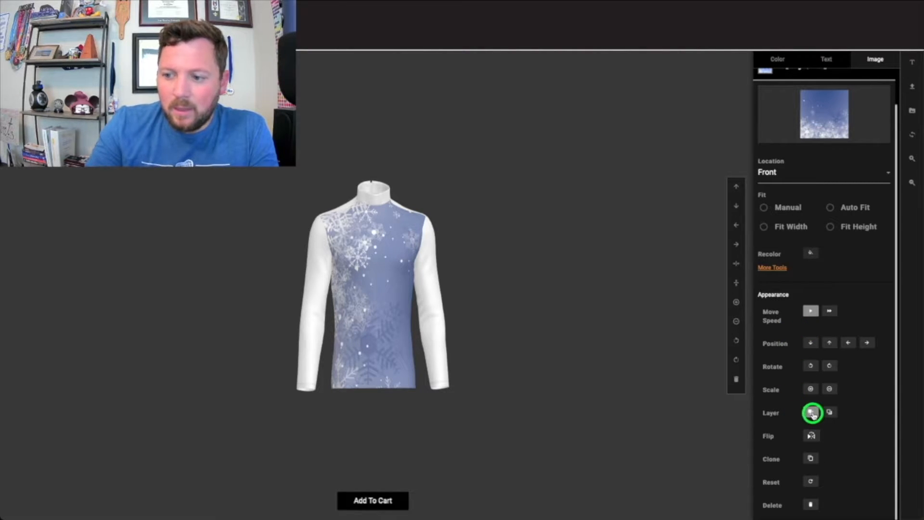
pyautogui.click(831, 414)
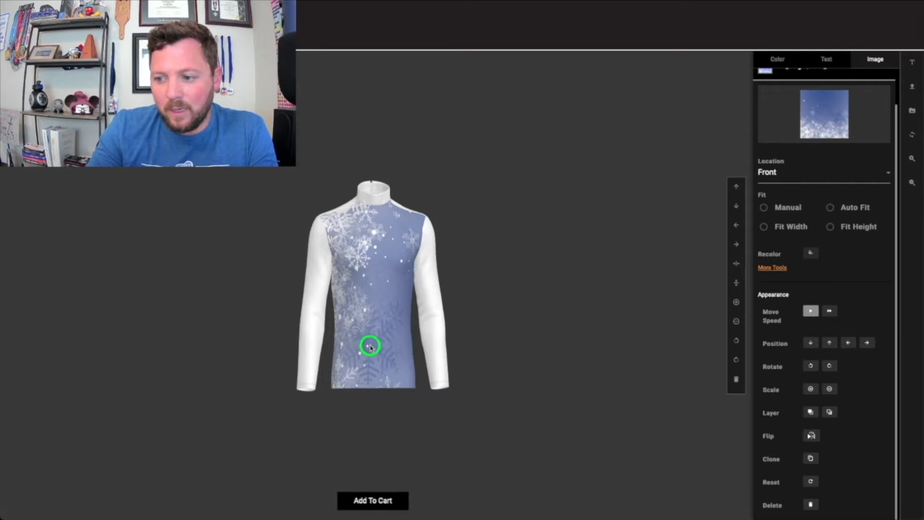
# Reset the snowflake image and apply Auto Fit.
pyautogui.click(810, 482)
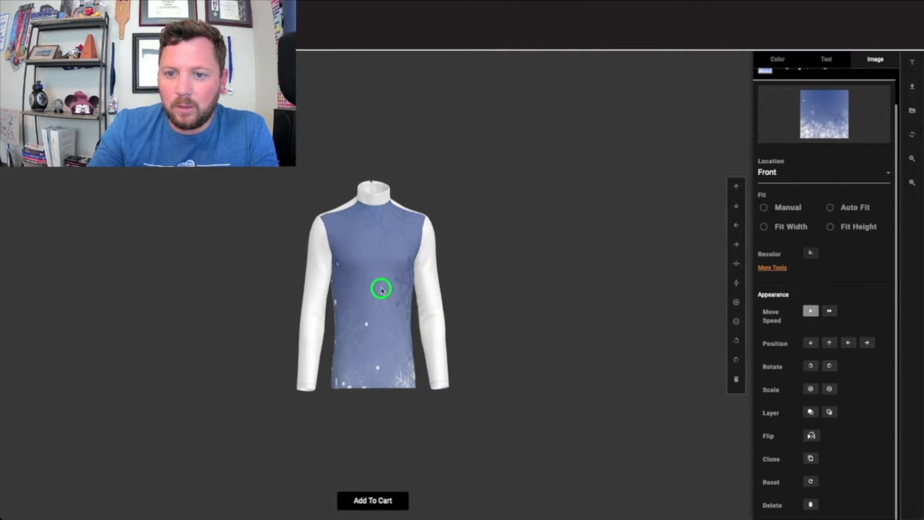
pyautogui.click(837, 210)
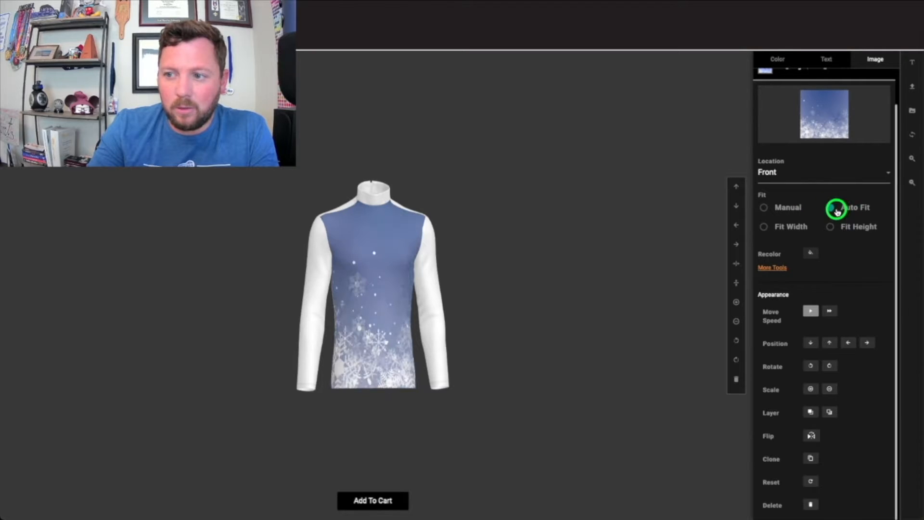
# Rotate the snowflake image one step and set the move speed to fast.
pyautogui.click(736, 362)
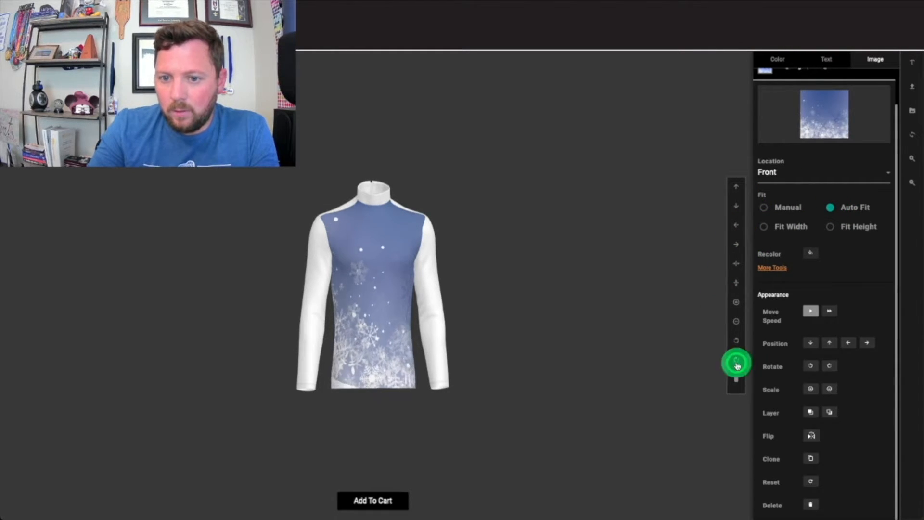
pyautogui.click(832, 312)
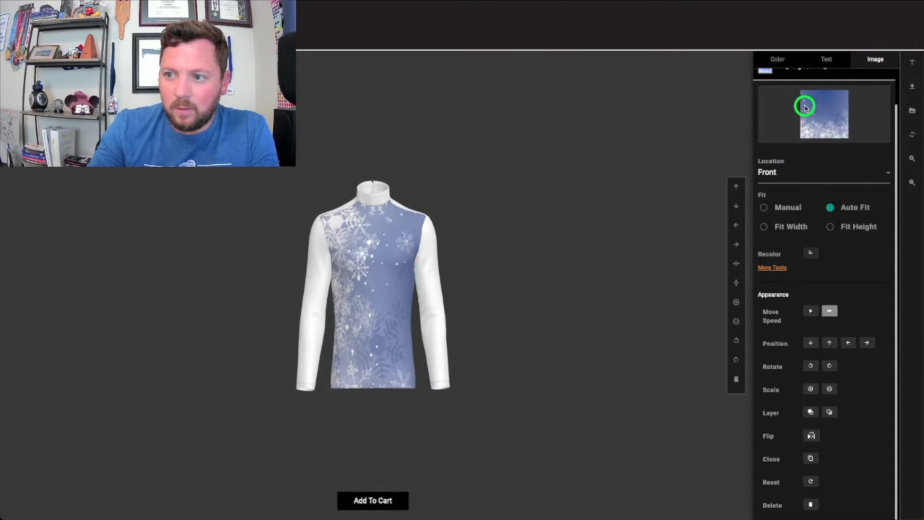
# Clone the snowflake image, set the clone's location to Right only, and apply Auto Fit to it.
pyautogui.click(812, 460)
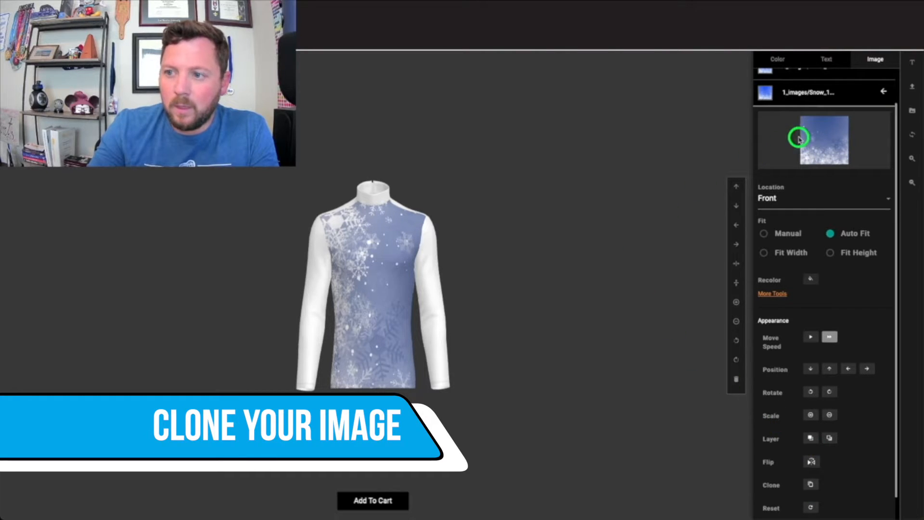
pyautogui.scroll(1, 828, 132)
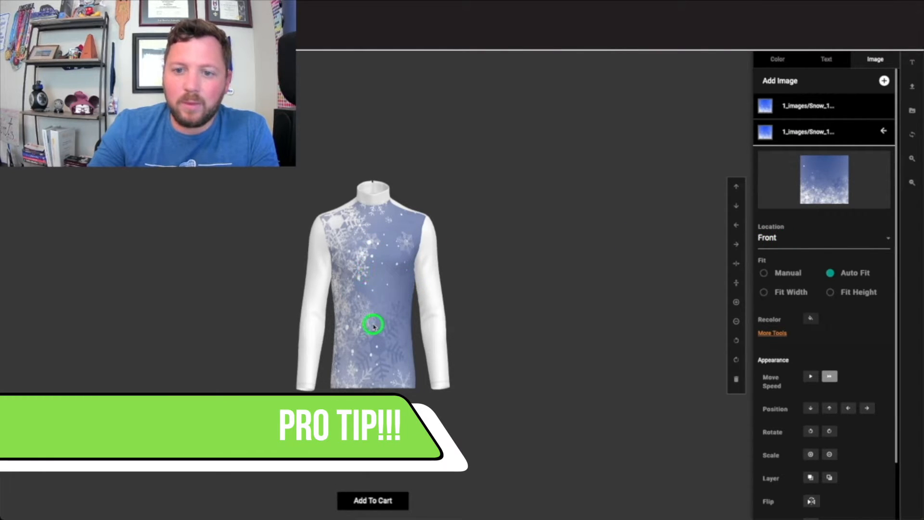
pyautogui.click(772, 237)
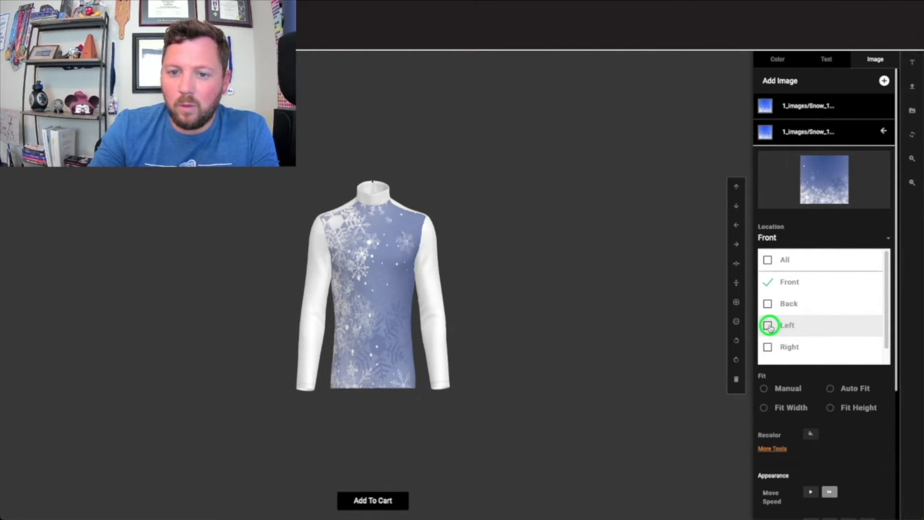
pyautogui.click(767, 347)
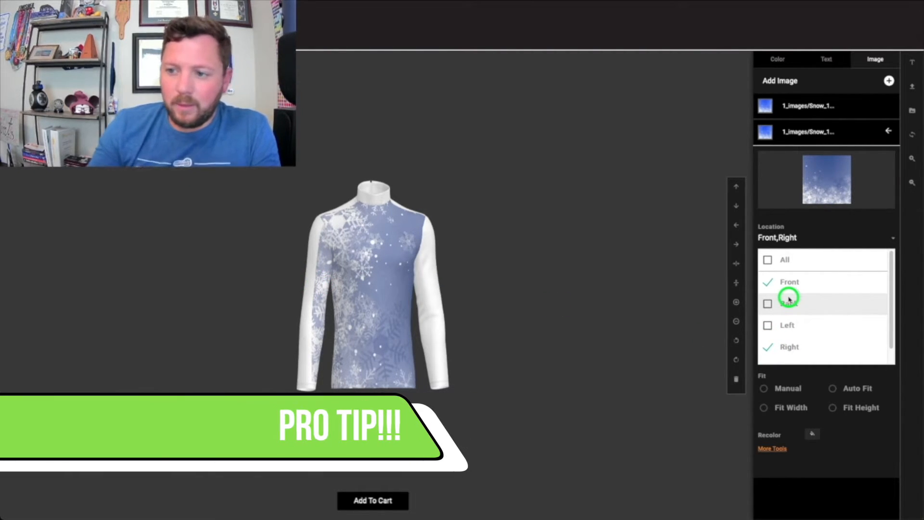
pyautogui.click(768, 283)
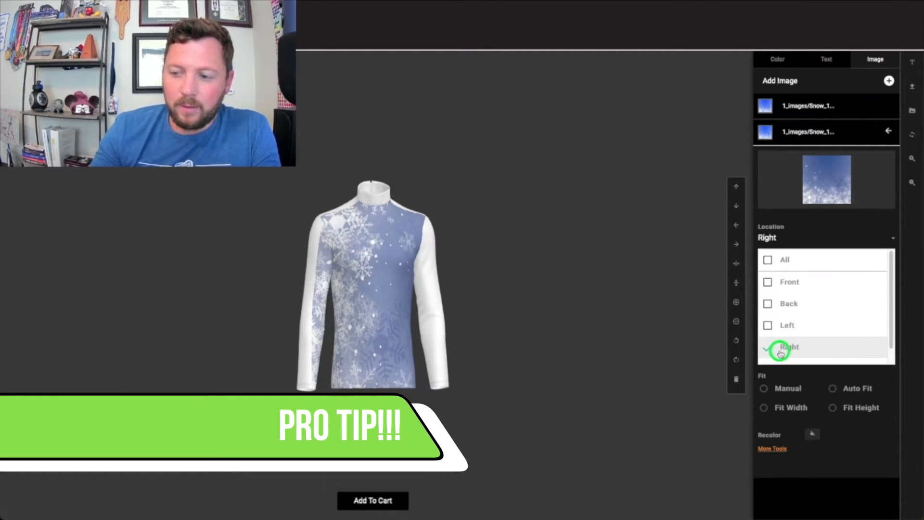
pyautogui.click(800, 241)
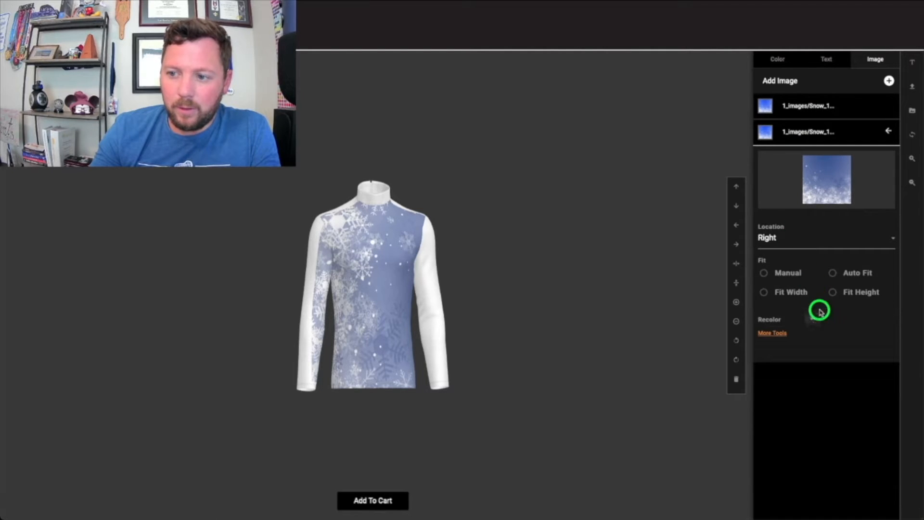
pyautogui.click(836, 273)
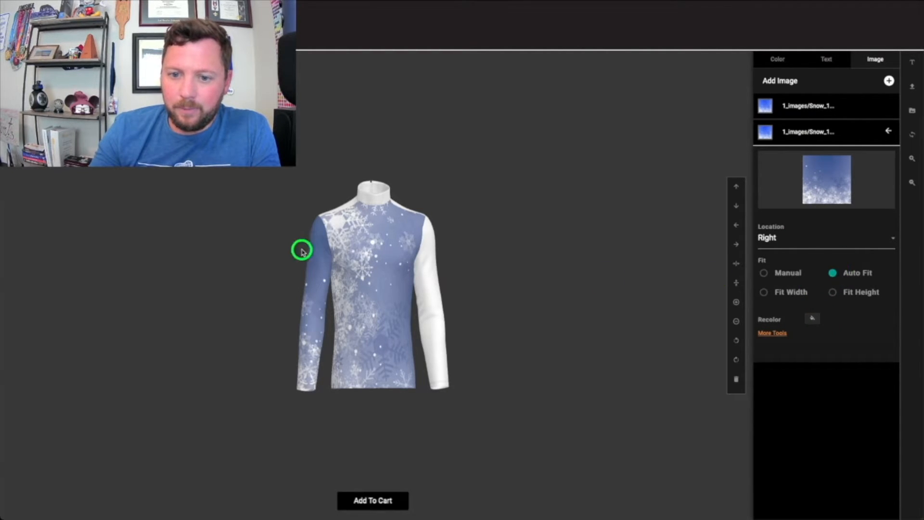
# Rotate the cloned image on the right sleeve several steps, orbiting the shirt to check it.
pyautogui.moveTo(302, 250); pyautogui.dragTo(343, 315)
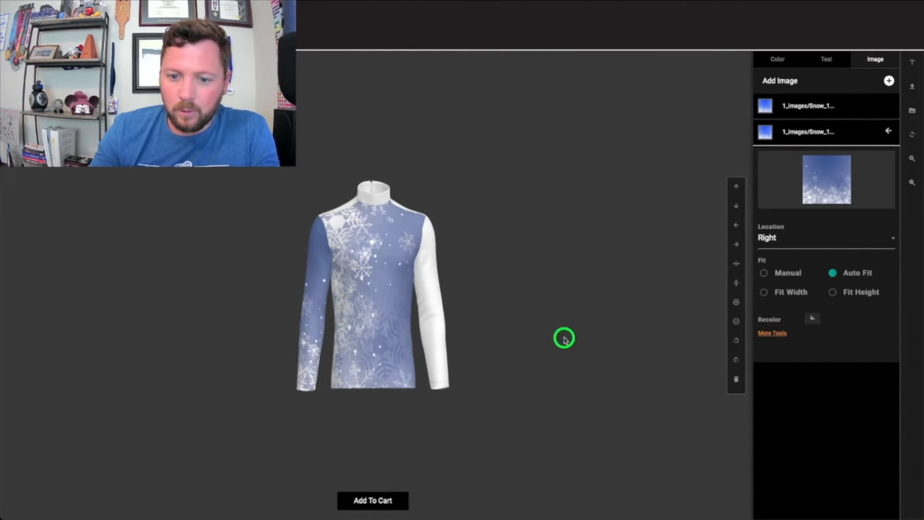
pyautogui.click(732, 342)
pyautogui.click(732, 342)
pyautogui.click(732, 342)
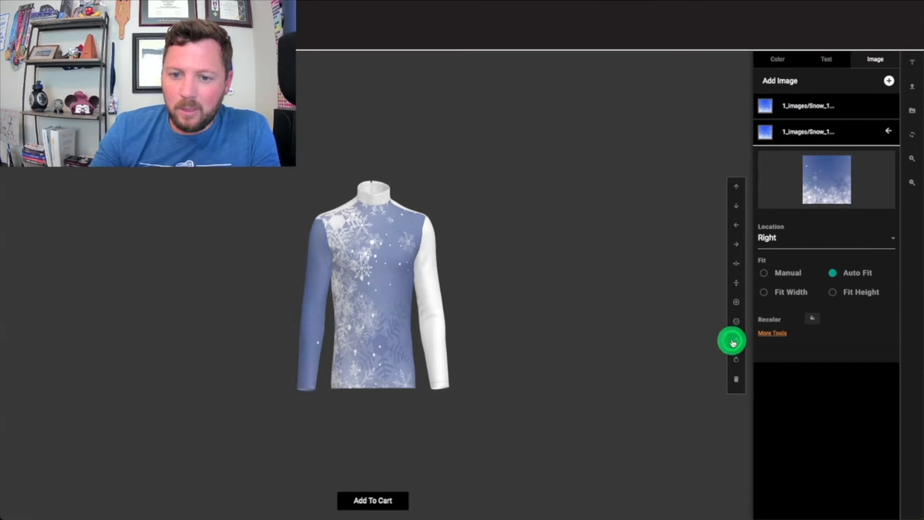
pyautogui.click(732, 343)
pyautogui.click(733, 343)
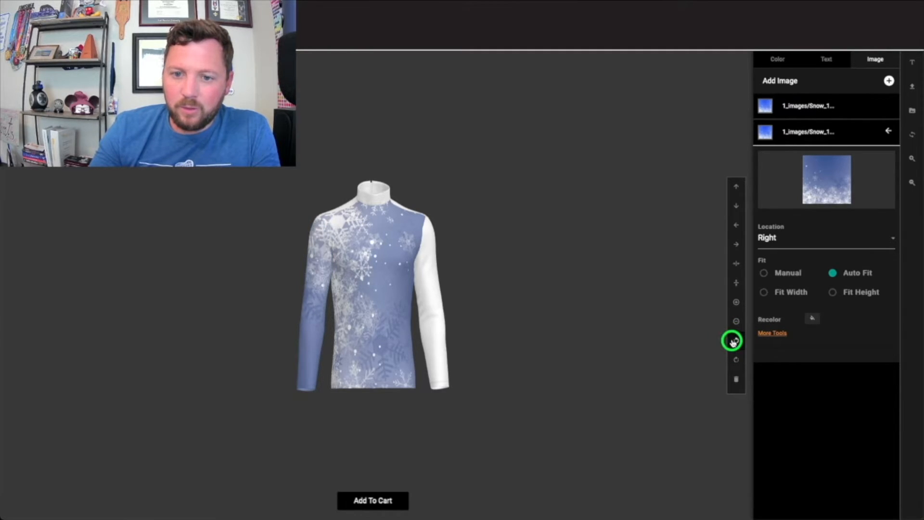
pyautogui.click(733, 342)
pyautogui.click(733, 353)
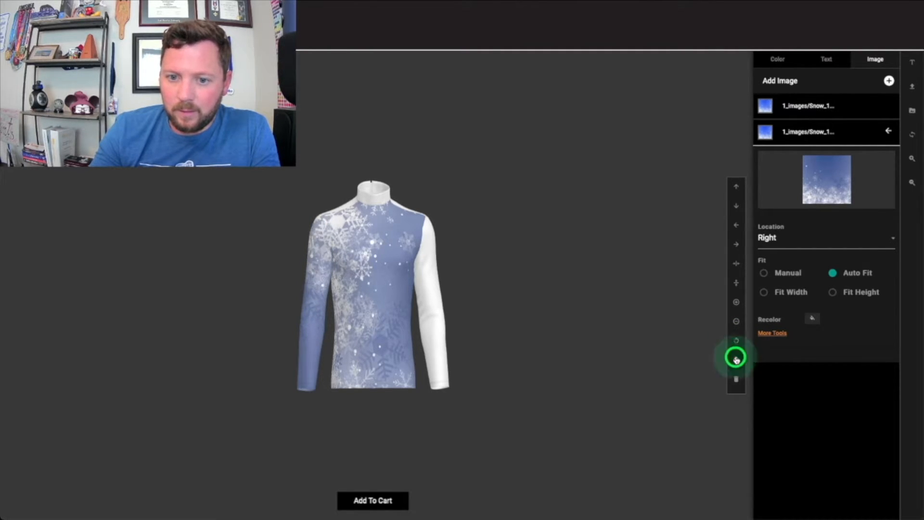
pyautogui.moveTo(392, 309); pyautogui.dragTo(431, 319)
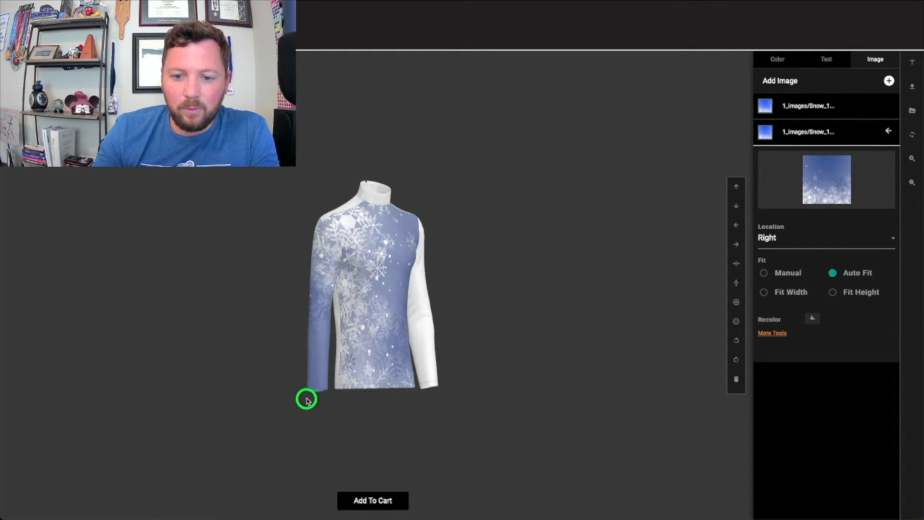
pyautogui.moveTo(401, 327); pyautogui.dragTo(370, 351)
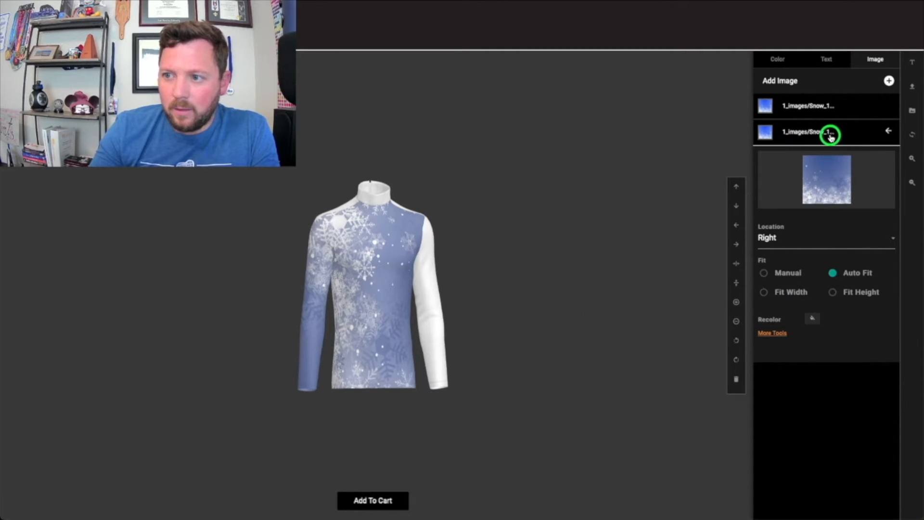
# Clone the sleeve image again and set the new clone's location to Left only.
pyautogui.click(766, 335)
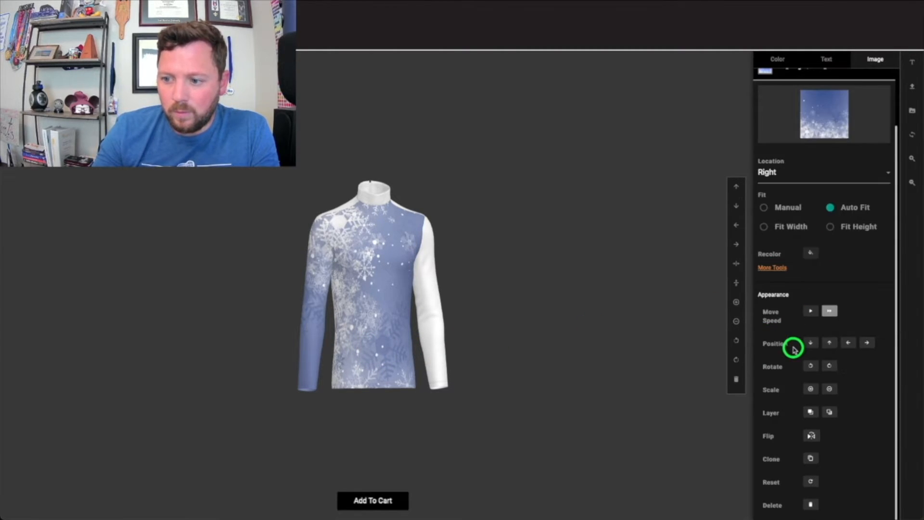
pyautogui.scroll(-2, 793, 346)
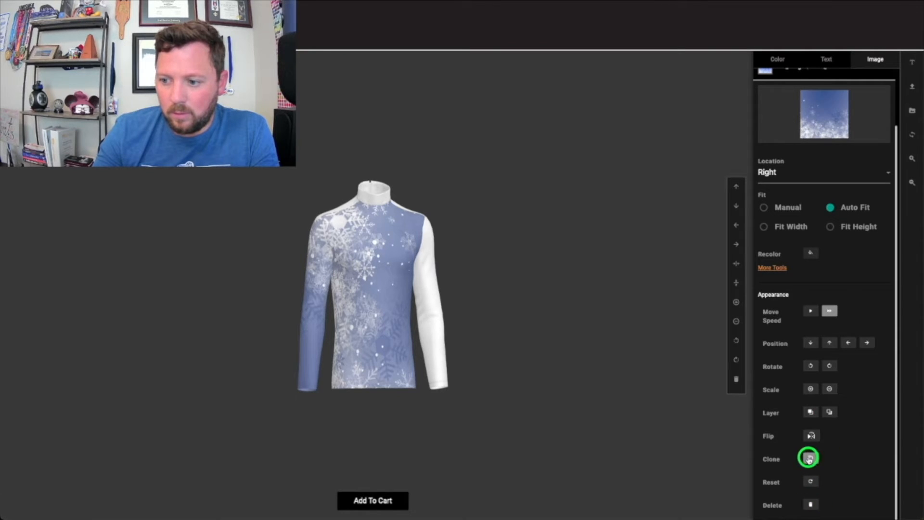
pyautogui.click(808, 458)
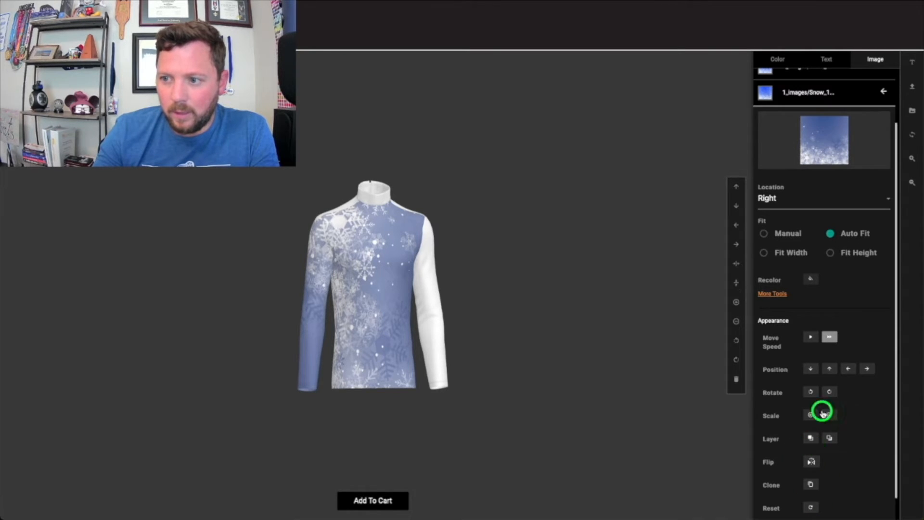
pyautogui.click(762, 201)
pyautogui.click(767, 307)
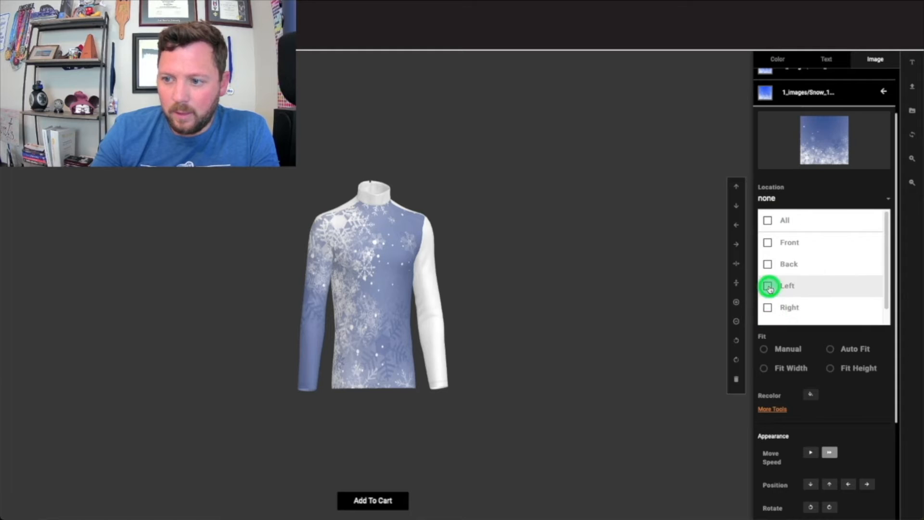
pyautogui.click(768, 286)
pyautogui.moveTo(439, 303); pyautogui.dragTo(417, 338)
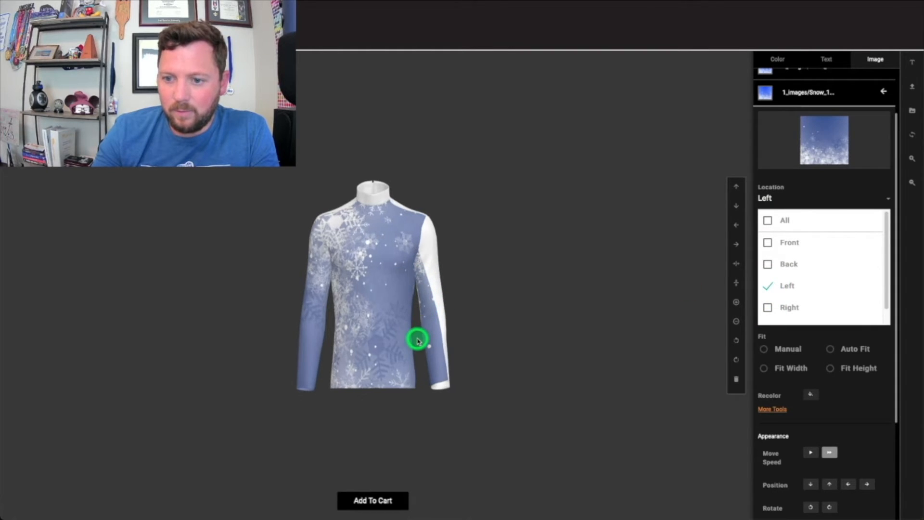
pyautogui.click(470, 341)
pyautogui.click(424, 313)
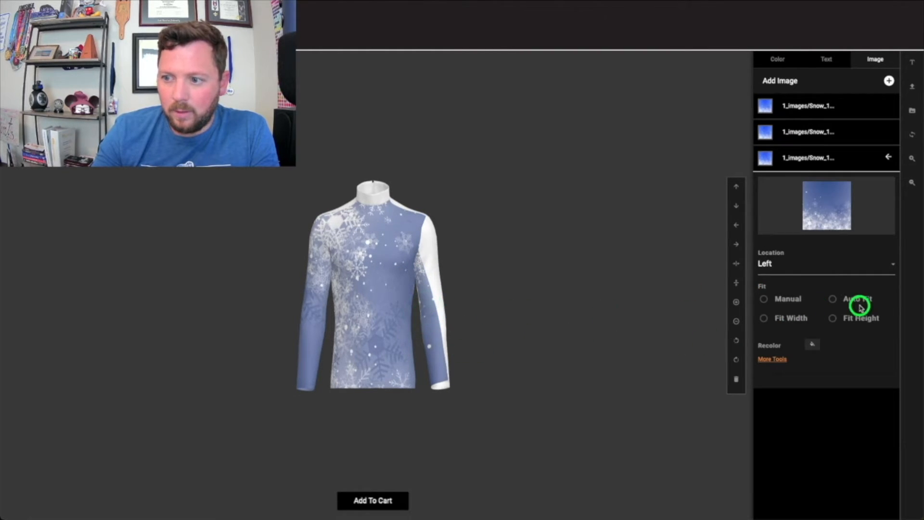
# Apply Auto Fit to the left-sleeve clone and nudge it up, down and left.
pyautogui.click(833, 299)
pyautogui.moveTo(410, 312); pyautogui.dragTo(435, 323)
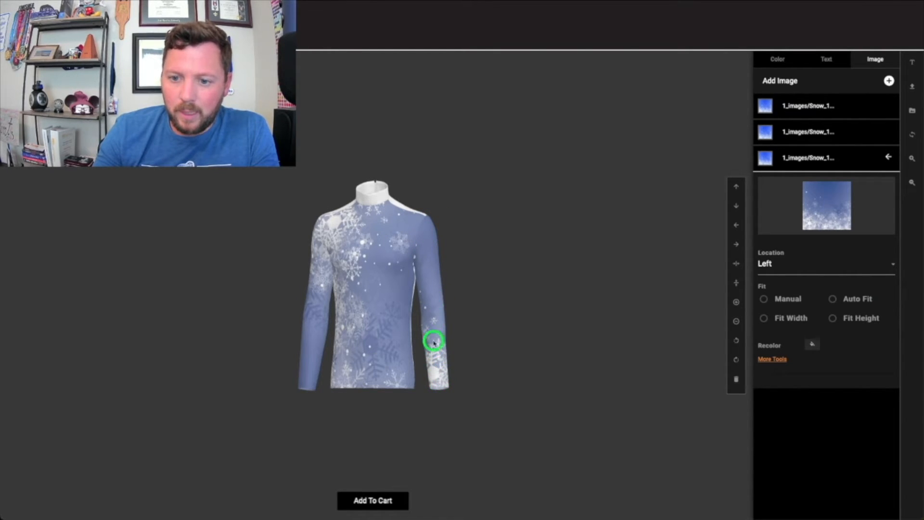
pyautogui.click(735, 188)
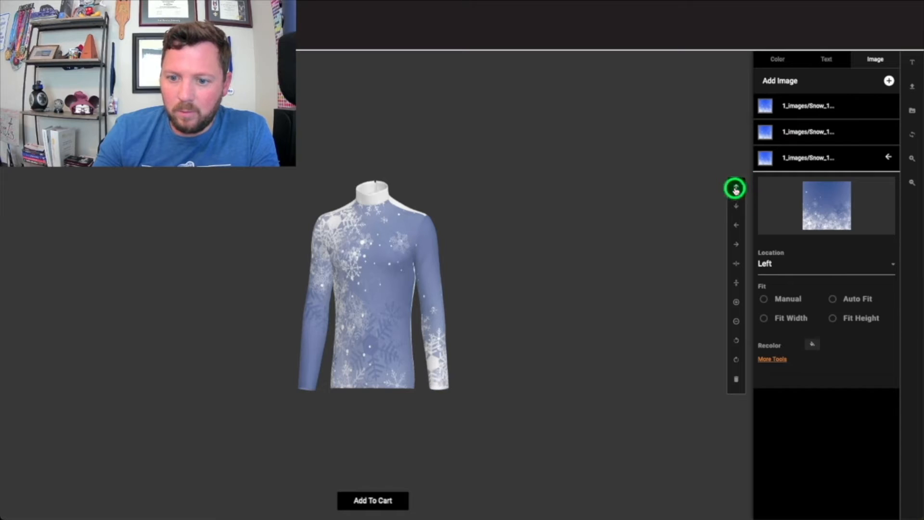
pyautogui.click(735, 207)
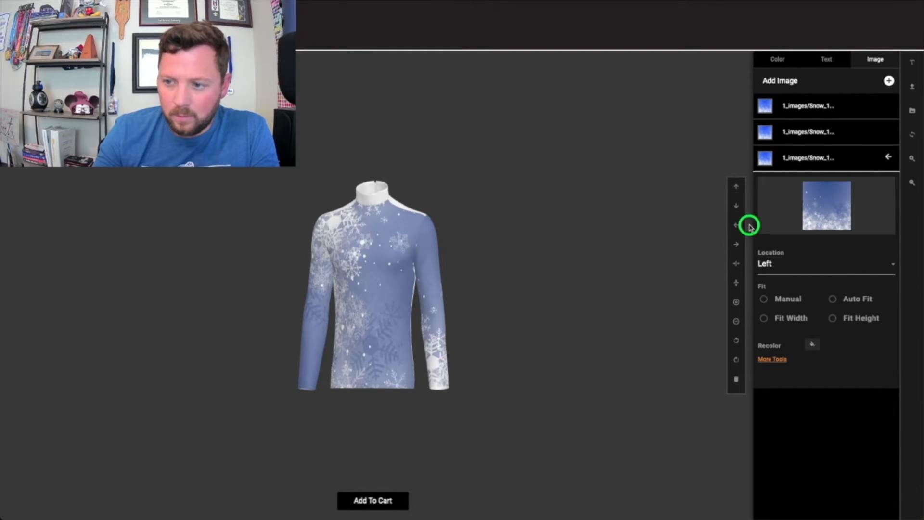
pyautogui.click(734, 225)
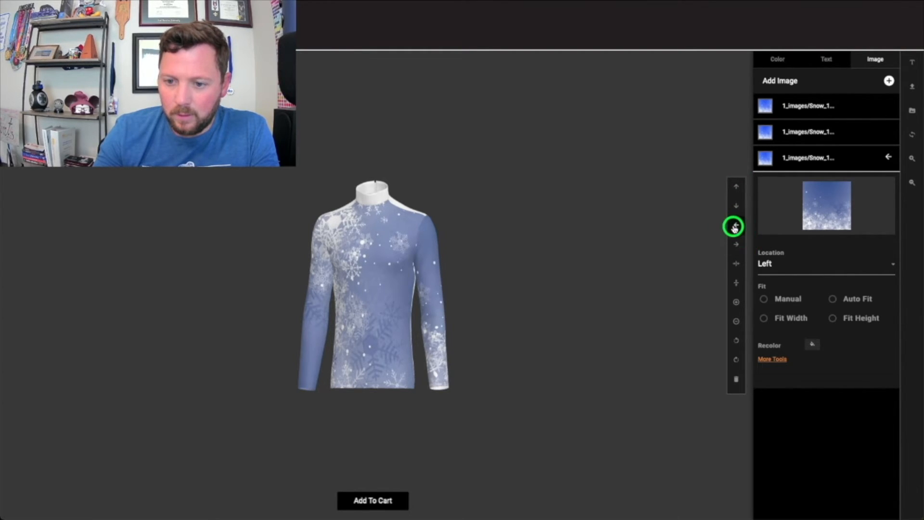
# Select the collar and recolor it dark gray from the next palette page.
pyautogui.moveTo(438, 305); pyautogui.dragTo(391, 198)
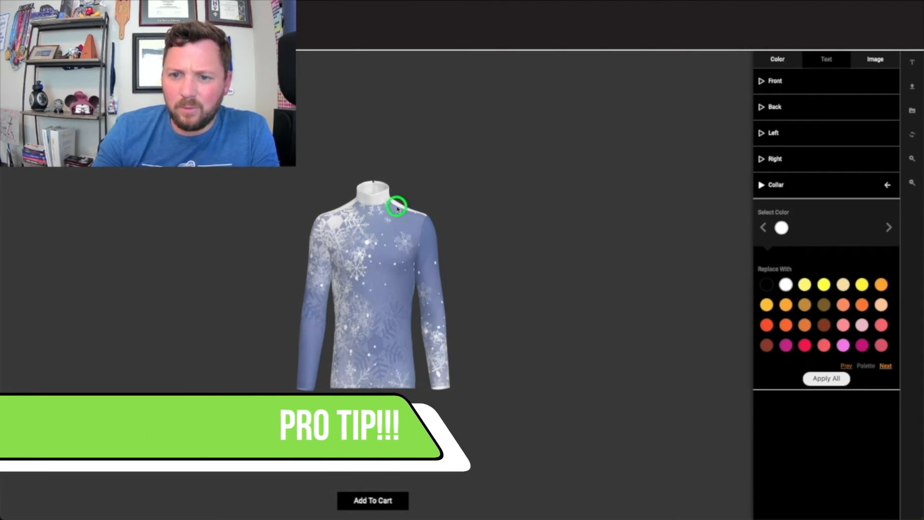
pyautogui.click(886, 365)
pyautogui.click(840, 346)
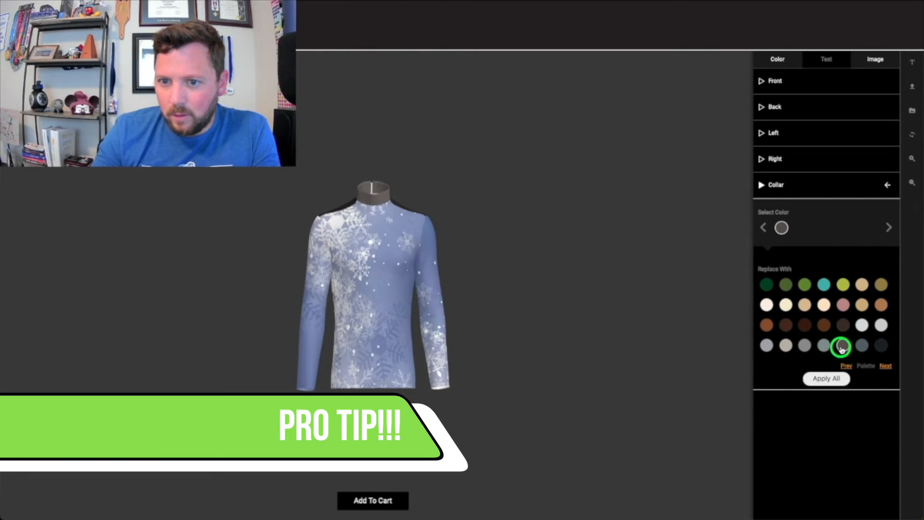
# Select the shirt's back panel and recolor it the same dark gray.
pyautogui.moveTo(406, 236); pyautogui.dragTo(93, 249)
pyautogui.click(366, 284)
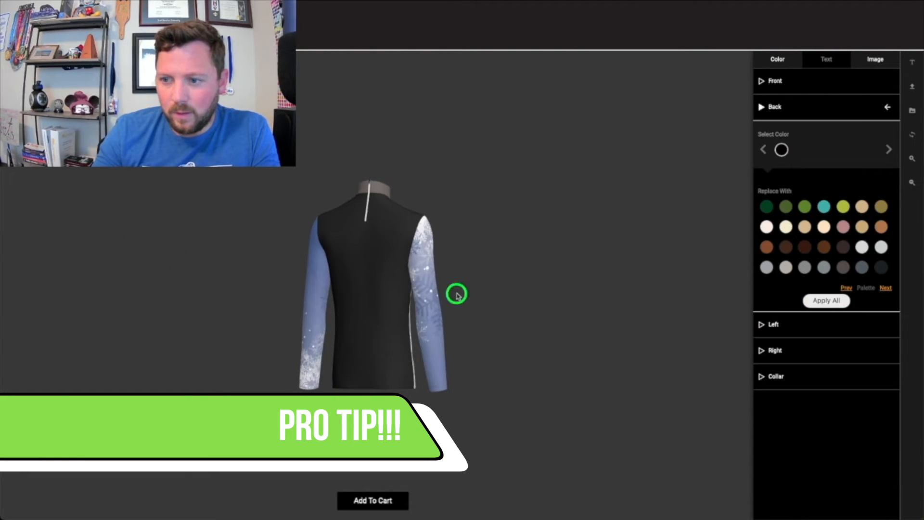
pyautogui.click(844, 268)
# Open the artwork library to add a new image and scroll through the 1_Images folder.
pyautogui.moveTo(346, 280); pyautogui.dragTo(586, 288)
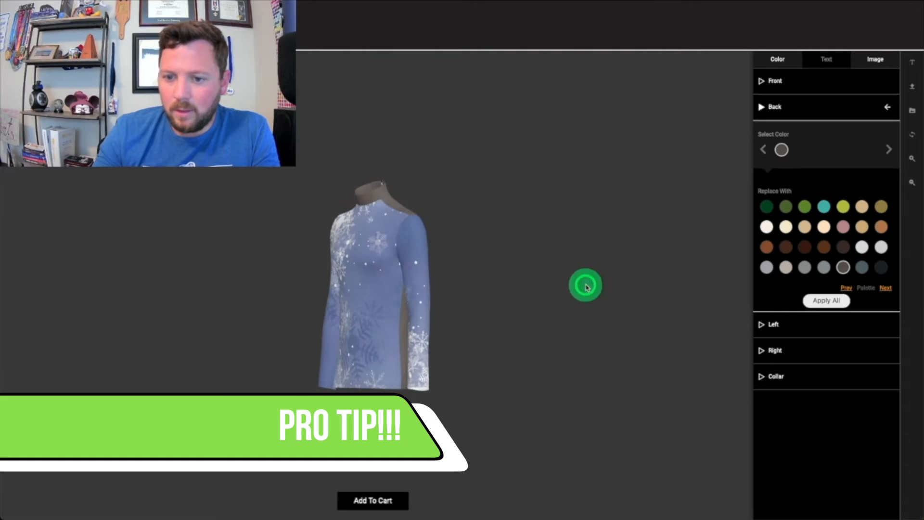
pyautogui.moveTo(287, 285); pyautogui.dragTo(386, 288)
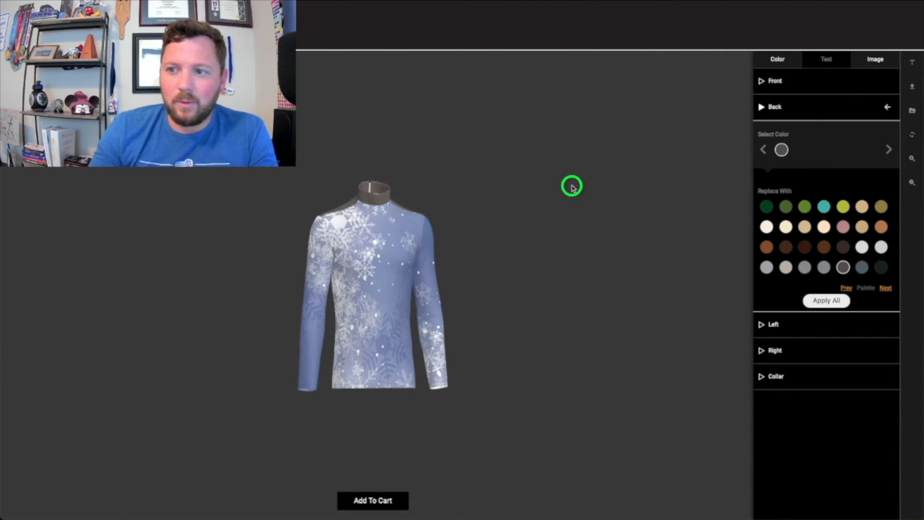
pyautogui.click(875, 59)
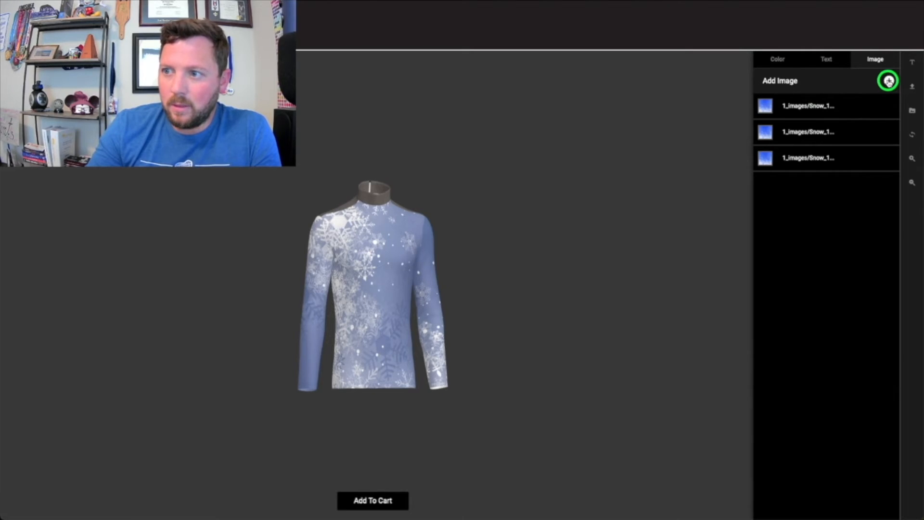
pyautogui.click(888, 81)
pyautogui.click(830, 235)
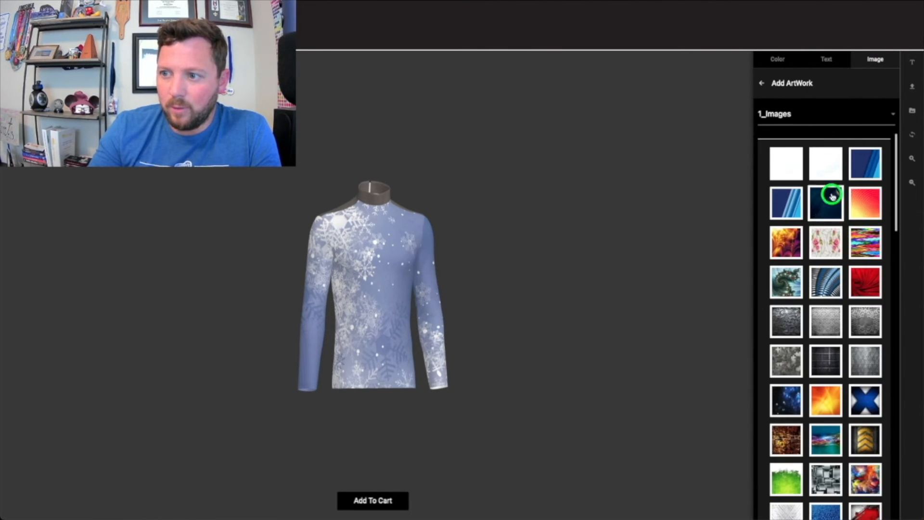
pyautogui.scroll(-12, 800, 298)
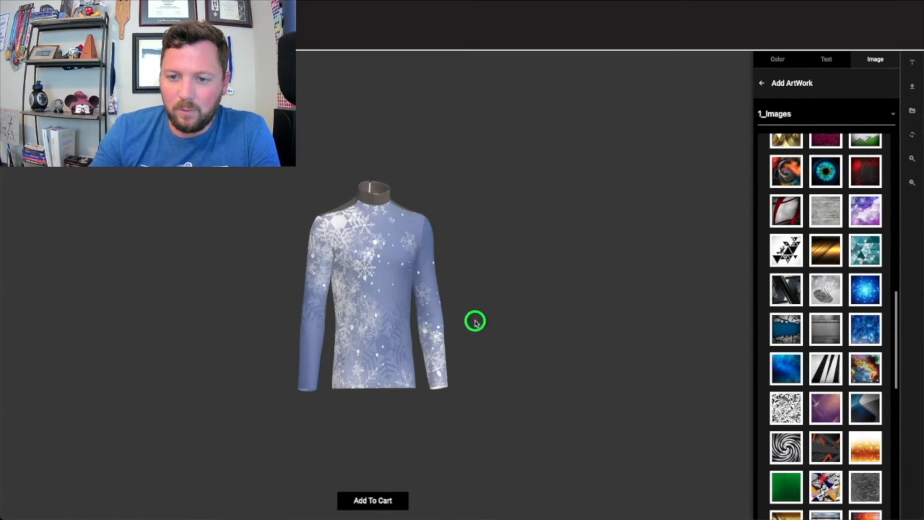
# Open the artwork category list to choose a different folder.
pyautogui.moveTo(415, 325); pyautogui.dragTo(203, 295)
pyautogui.moveTo(422, 309); pyautogui.dragTo(273, 302)
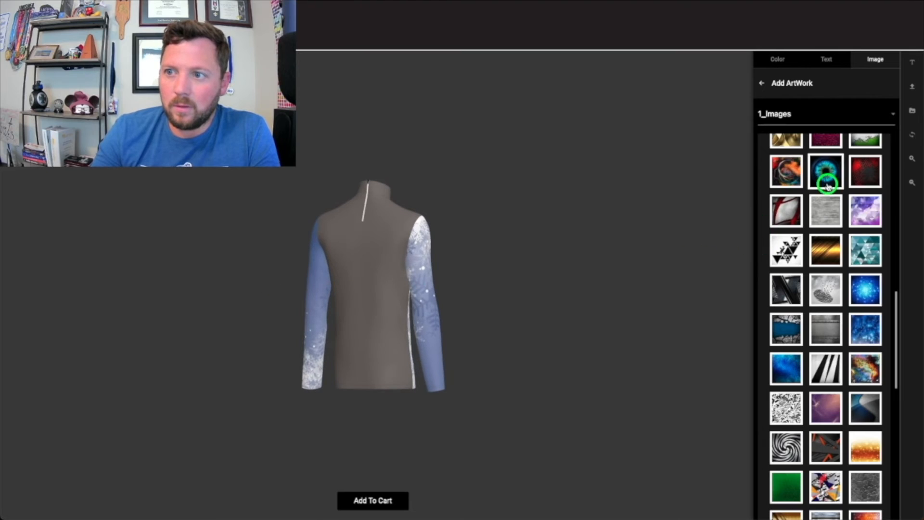
pyautogui.moveTo(364, 243); pyautogui.dragTo(649, 235)
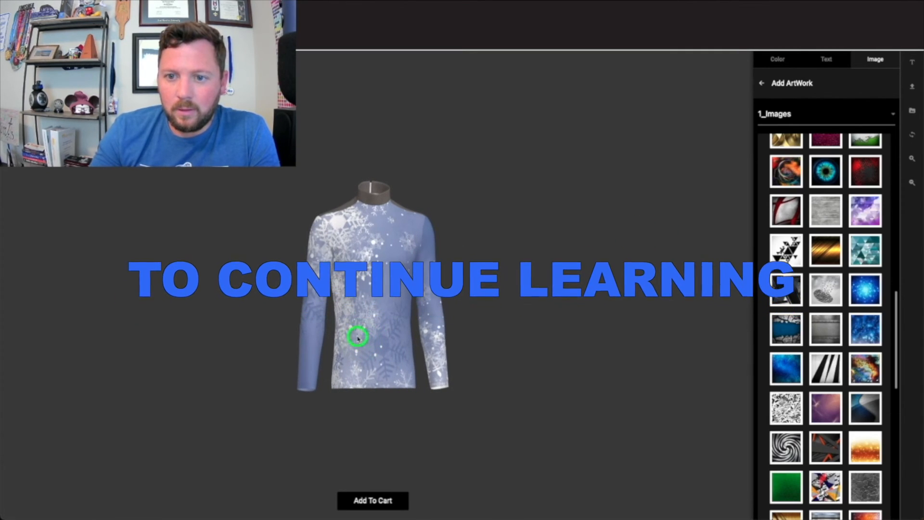
pyautogui.click(793, 115)
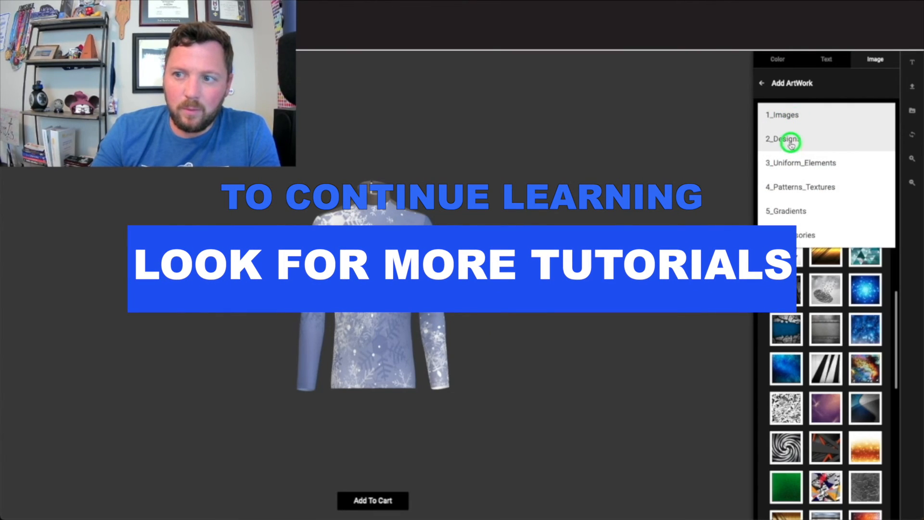